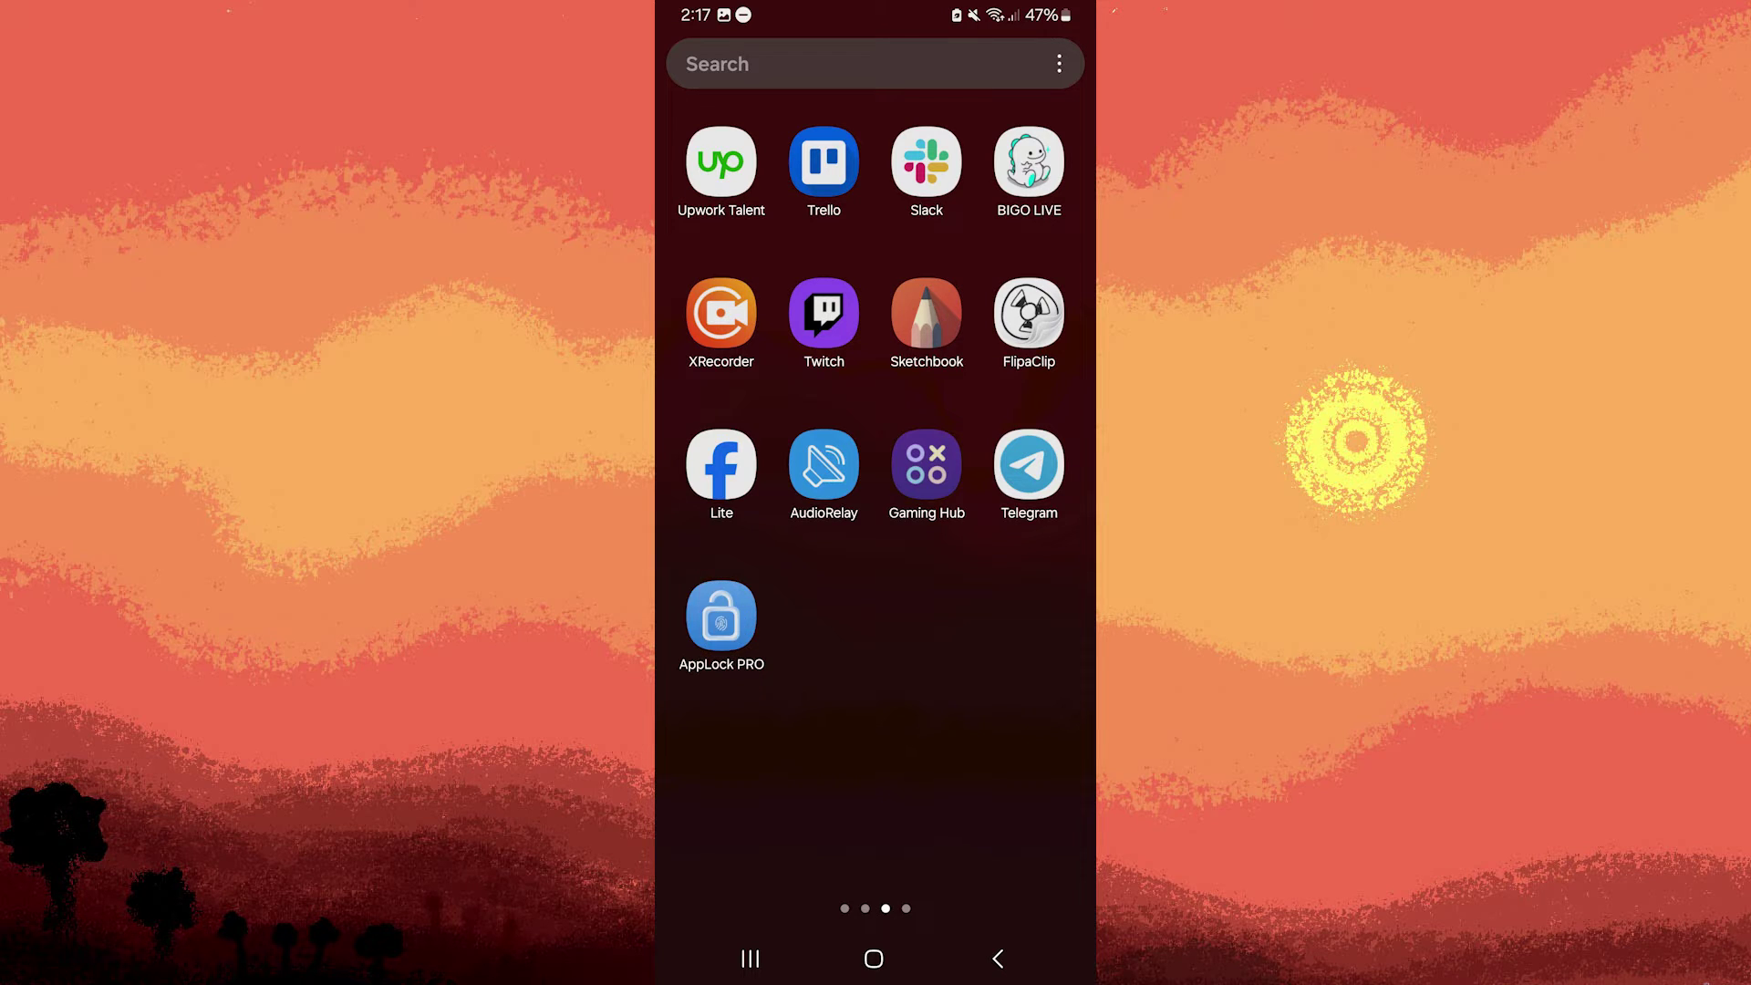
- Launch AppLock PRO from the home screen apps page
{"action": "left_click", "coordinate": [721, 619]}
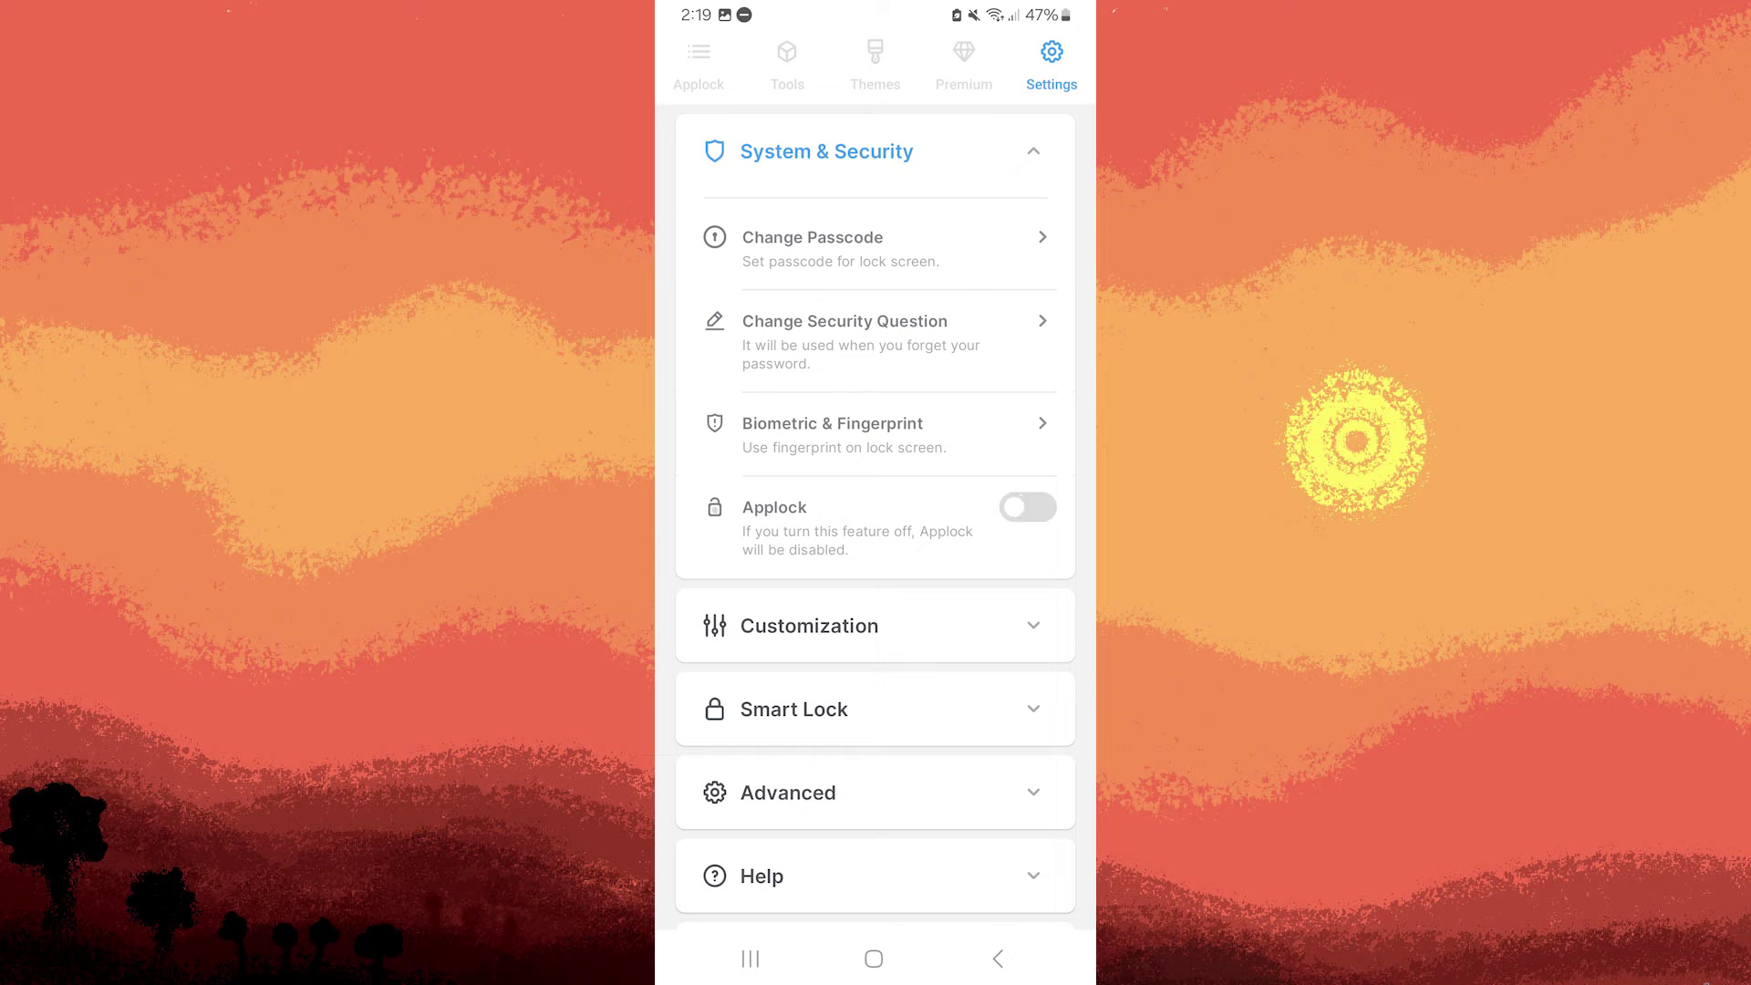
- Switch the Applock feature back on and go to the locked apps list
{"action": "left_click", "coordinate": [1027, 507]}
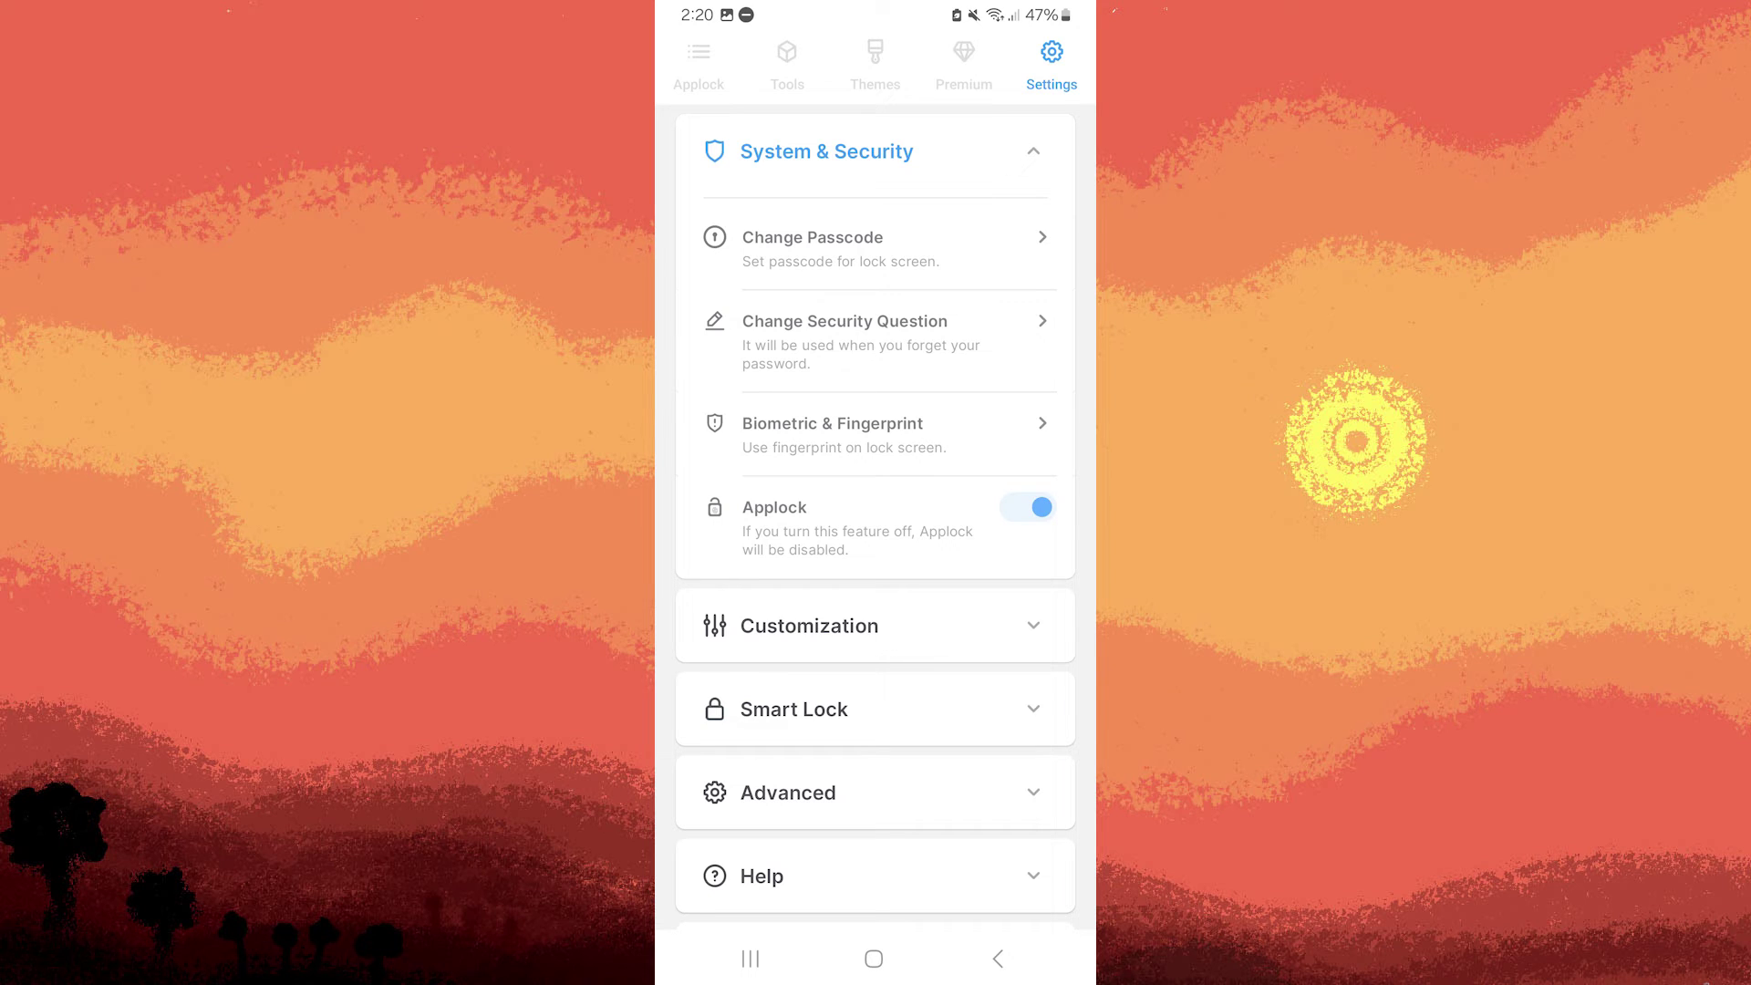
{"action": "left_click", "coordinate": [700, 65]}
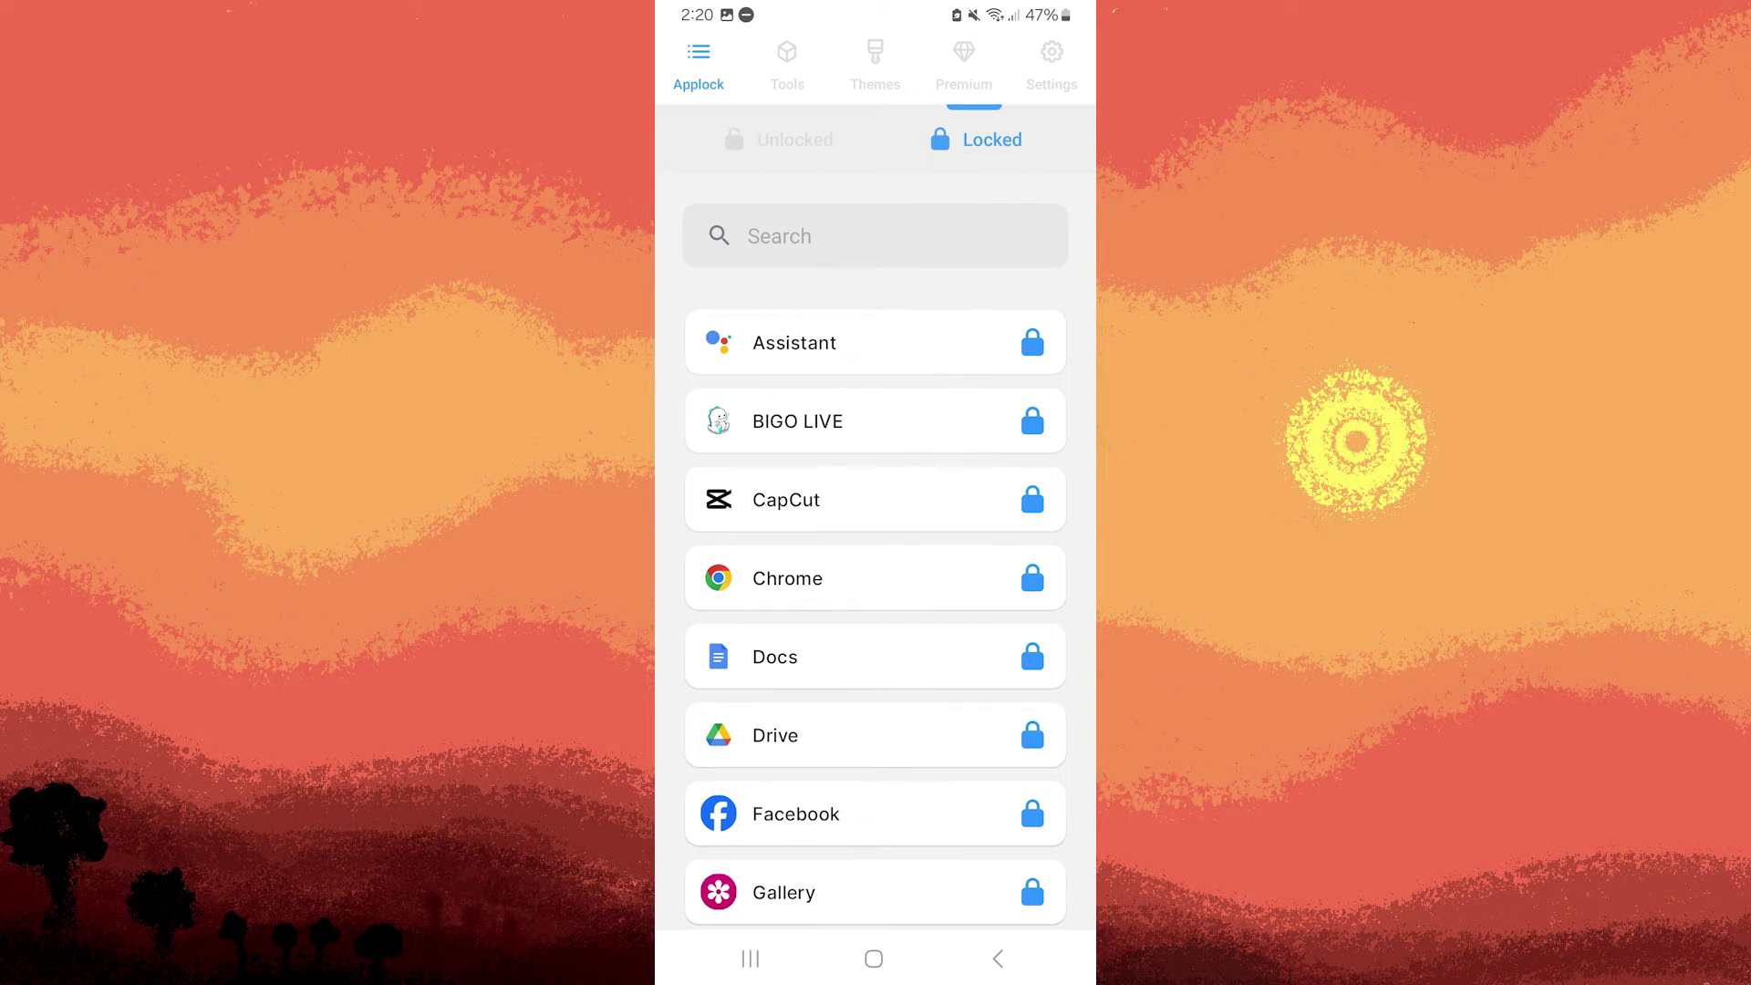
- Show the Unlocked apps list to find Play Store
{"action": "left_click", "coordinate": [780, 139]}
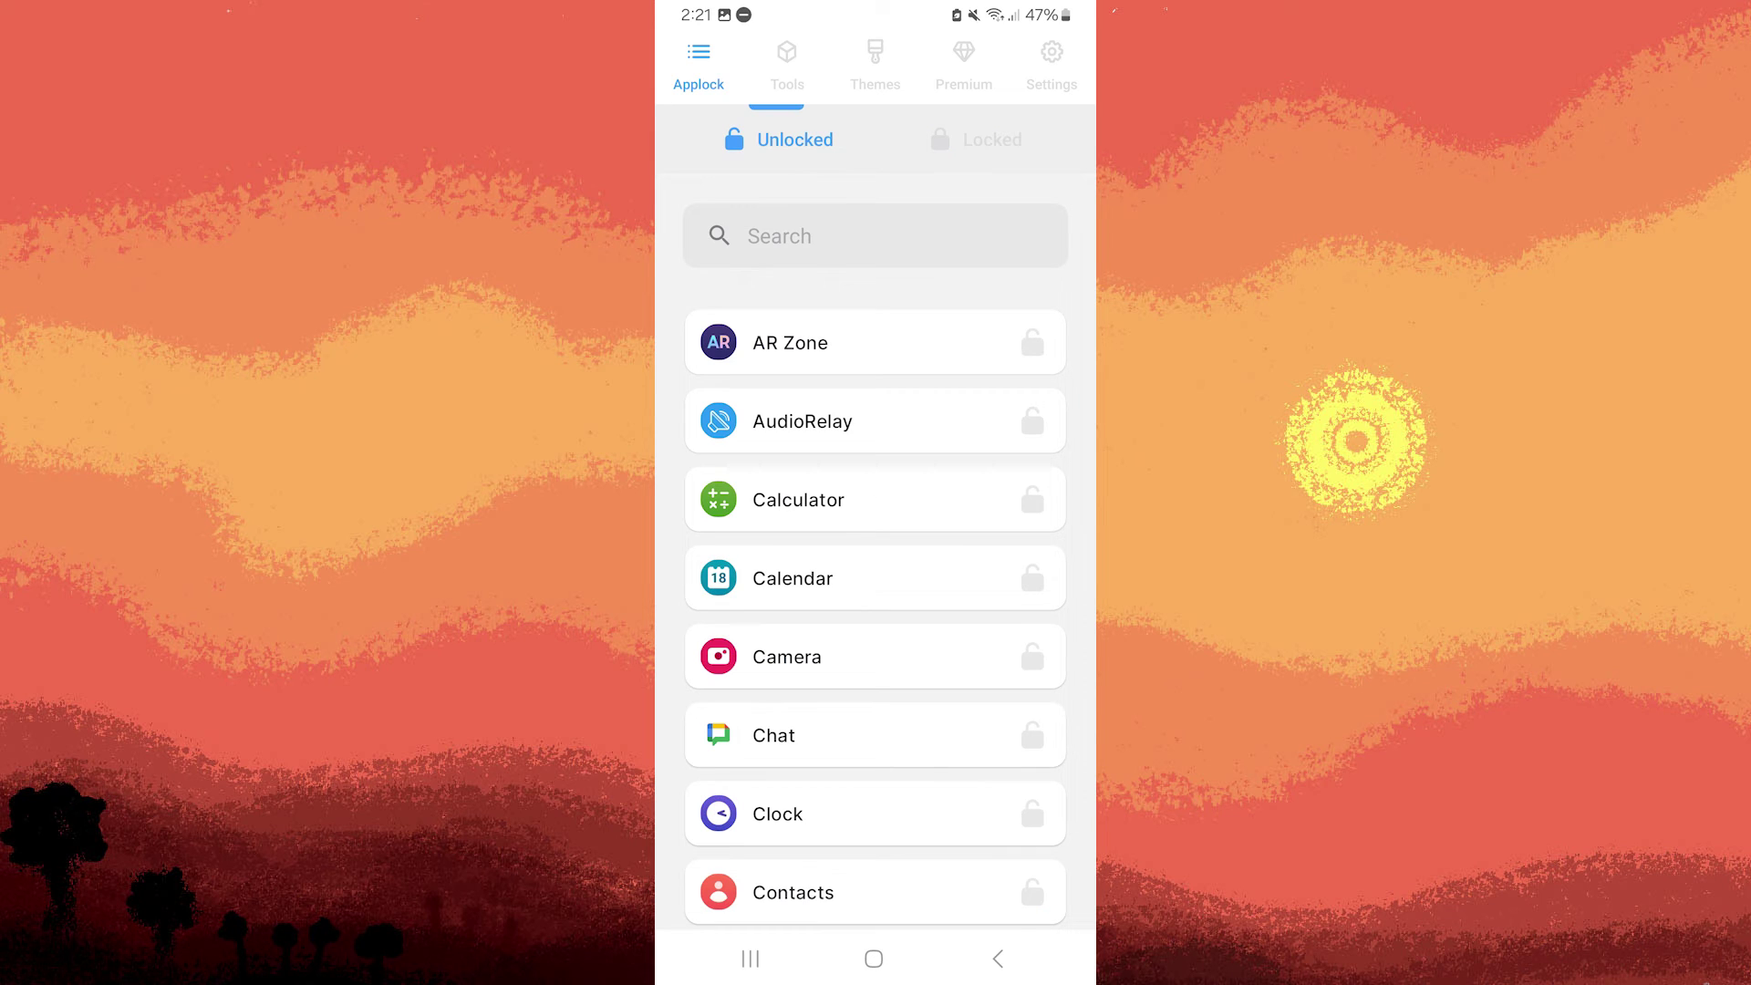
{"action": "scroll", "coordinate": [876, 617], "scroll_direction": "down", "scroll_amount": 10}
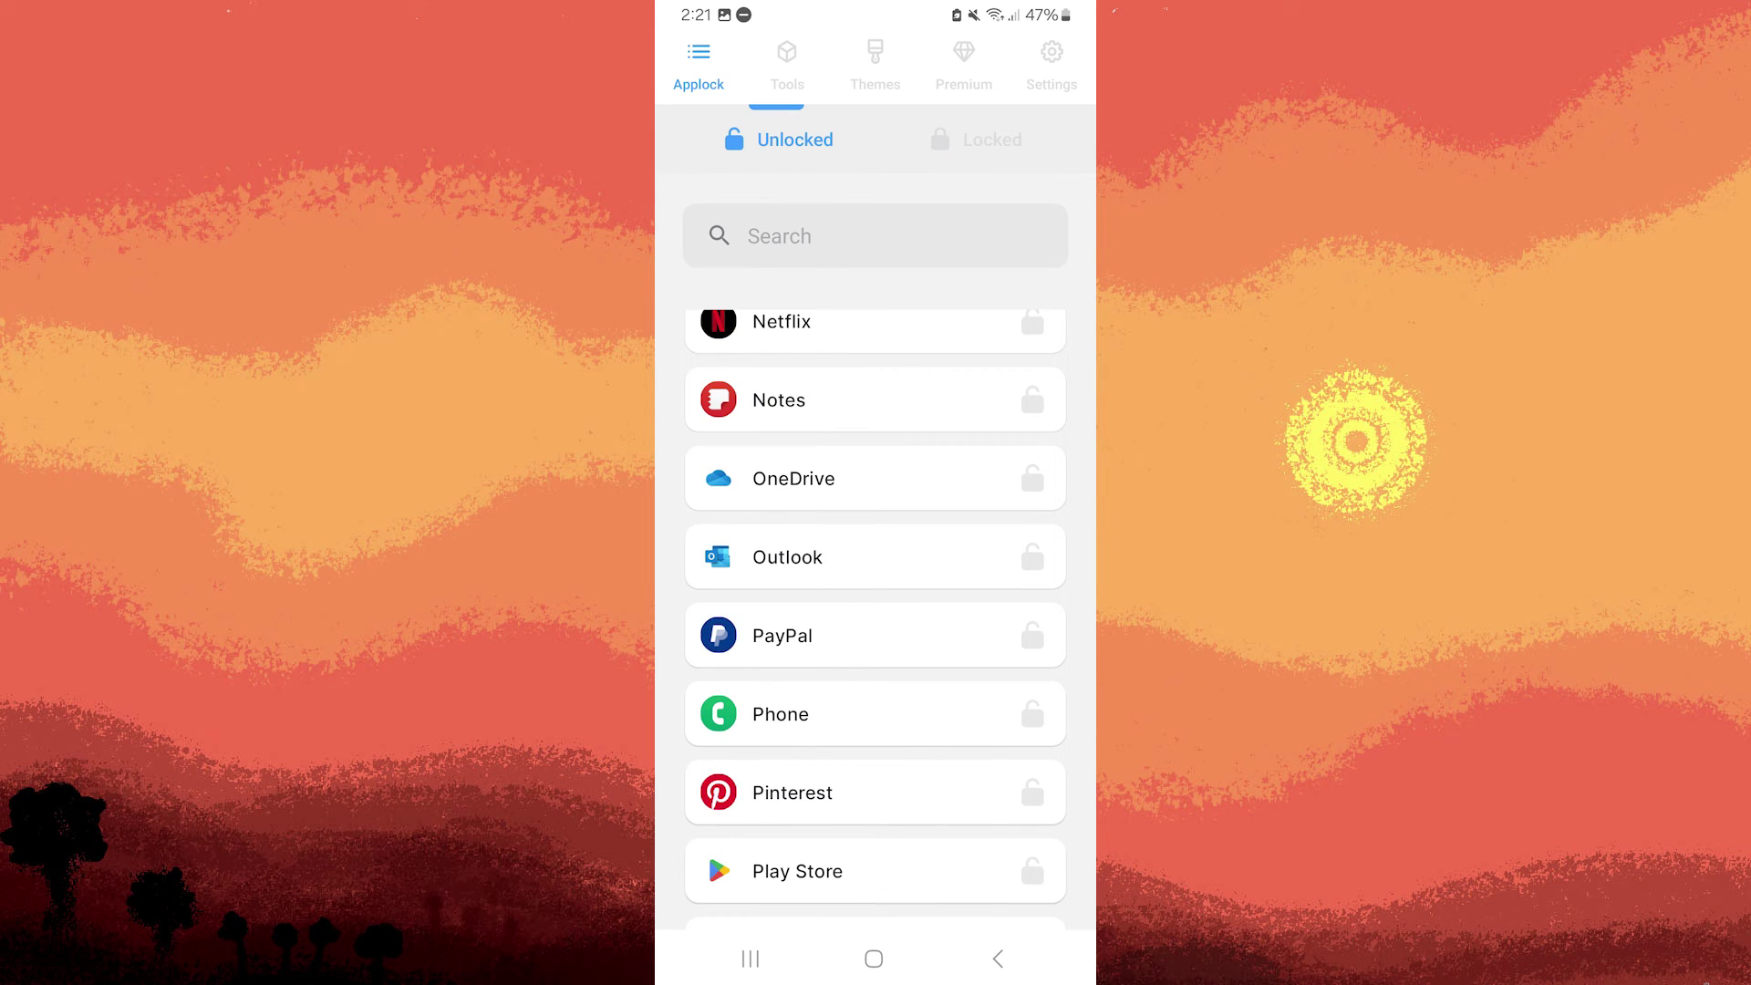